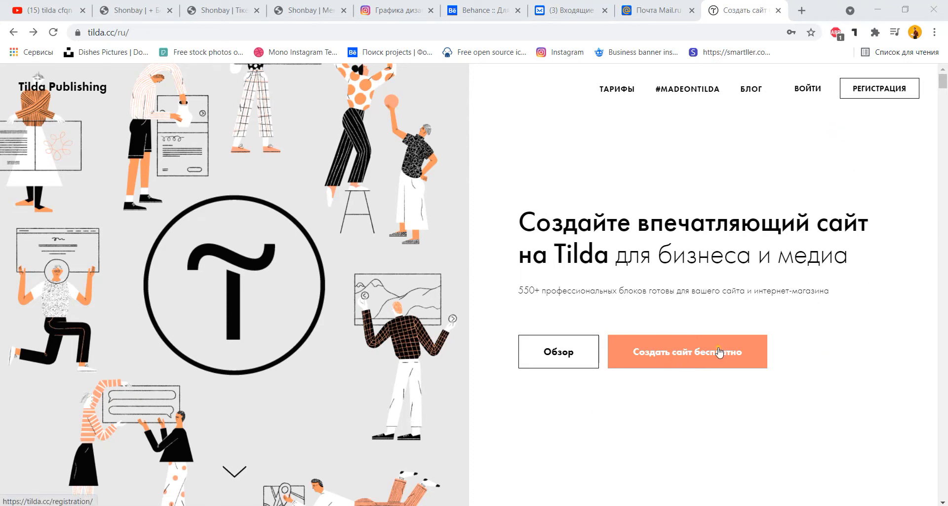
Open the registration form, enter a display name and replace the auto-filled e-mail with a new address.
click(901, 95)
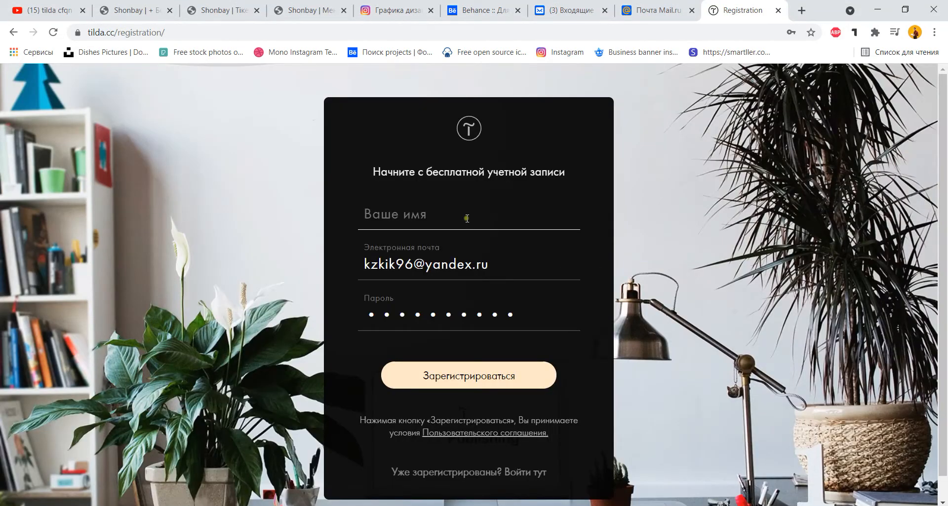
click(467, 218)
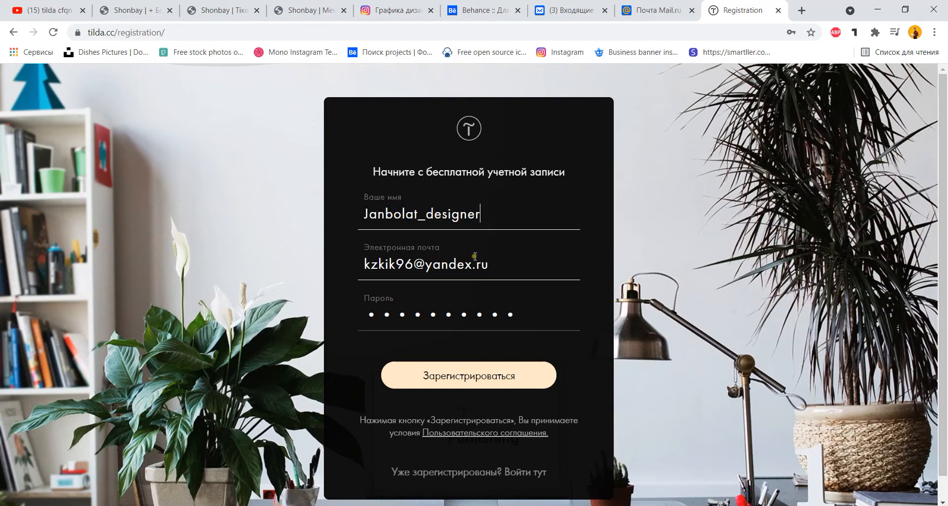
click(493, 254)
key(BackSpace)
key(BackSpace)
key(BackSpace)
key(BackSpace)
key(BackSpace)
key(BackSpace)
key(BackSpace)
key(BackSpace)
key(BackSpace)
key(BackSpace)
key(BackSpace)
key(BackSpace)
key(BackSpace)
key(BackSpace)
key(BackSpace)
key(BackSpace)
key(BackSpace)
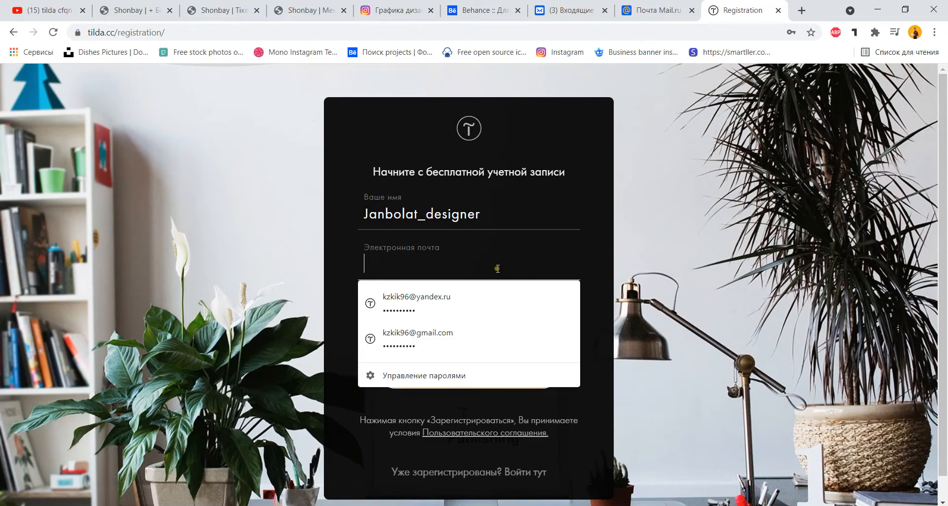
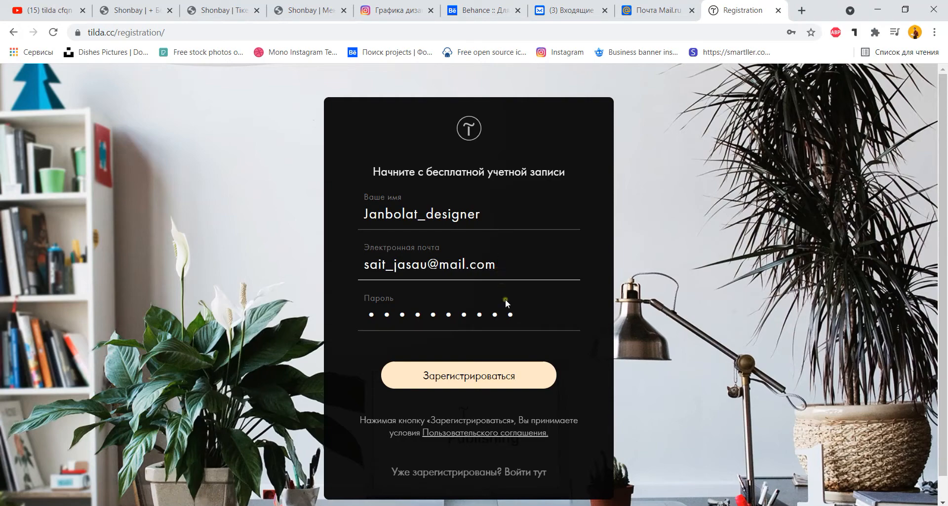
Keep the saved password and submit the registration form.
click(531, 315)
click(603, 301)
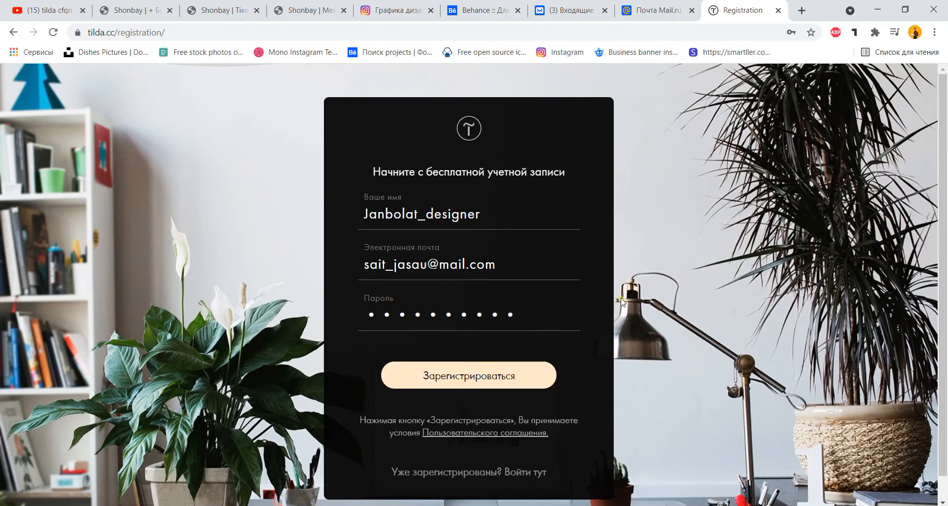
click(501, 381)
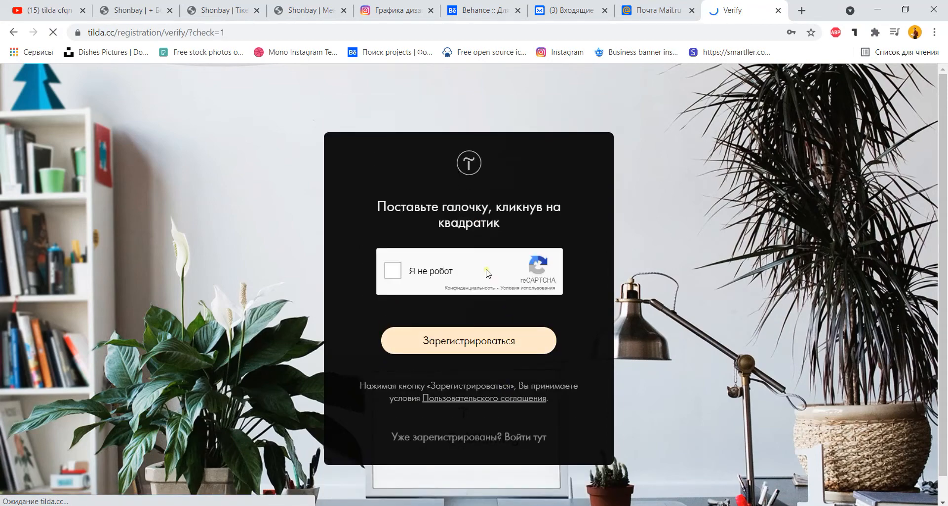
Save the new login in Chrome and tick the 'Я не робот' reCAPTCHA checkbox.
click(713, 234)
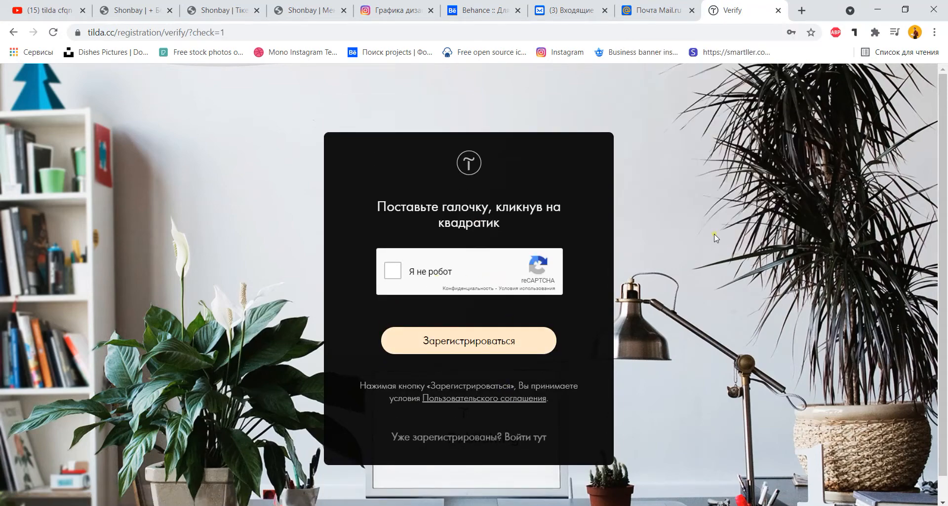
click(399, 275)
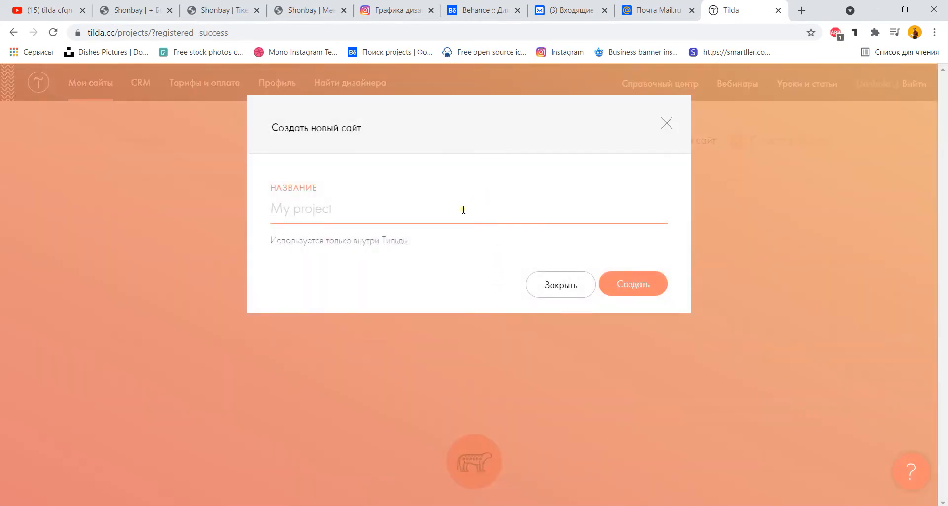
Name the new site 'МЕНІҢ САЙТТАРЫМ' and create it.
text(VTY)
key(BackSpace)
key(BackSpace)
key(BackSpace)
text(M)
text(ЕНІҢ СА)
text(ЙТТАРЫМ)
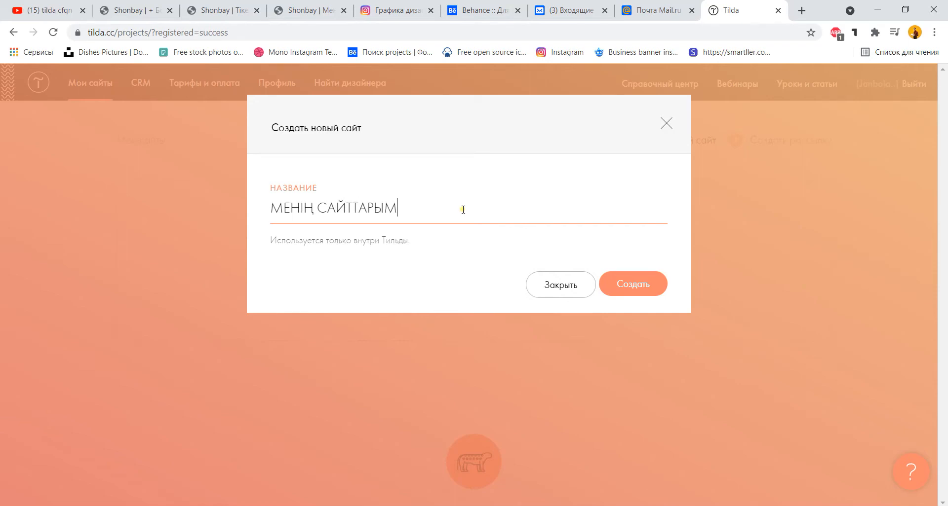
click(626, 277)
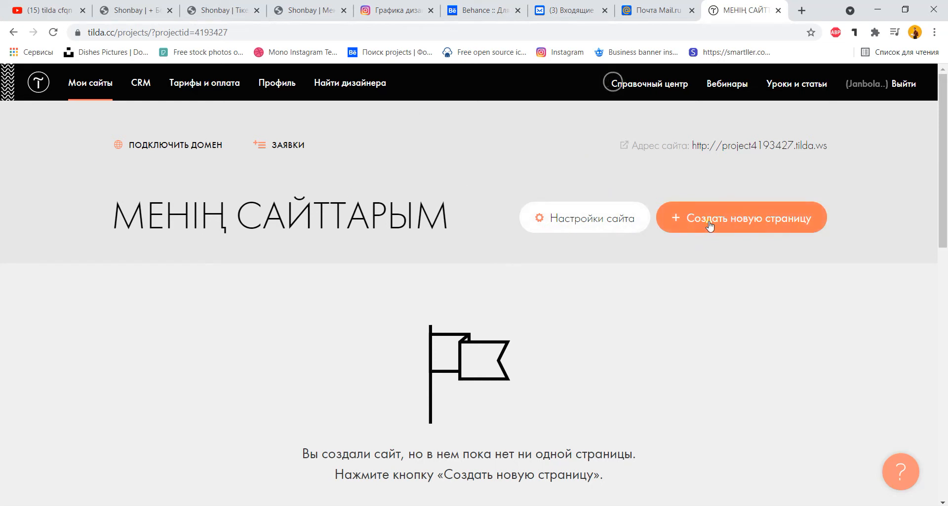
Start a new page and scroll through the Бизнес template cards like 'Универсальный лендинг'.
click(765, 224)
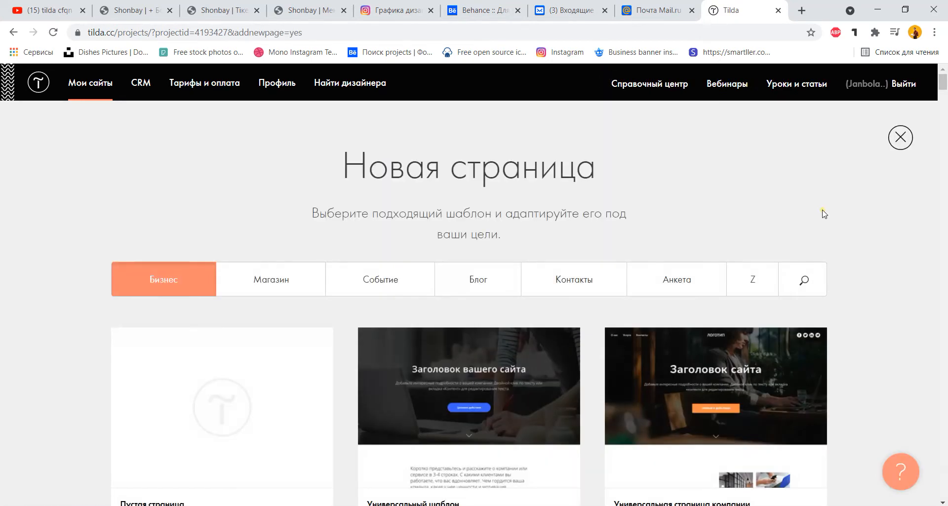
scroll(616, 216, down, 4)
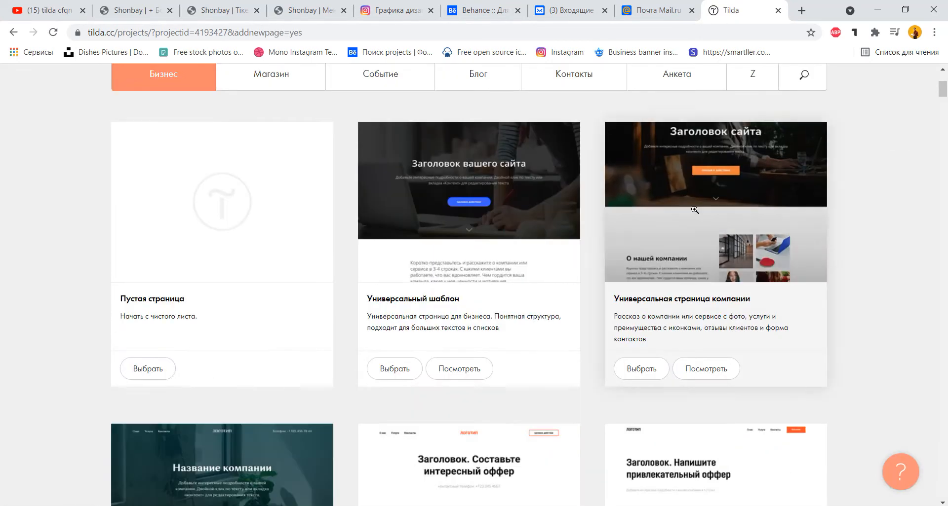
scroll(903, 238, down, 4)
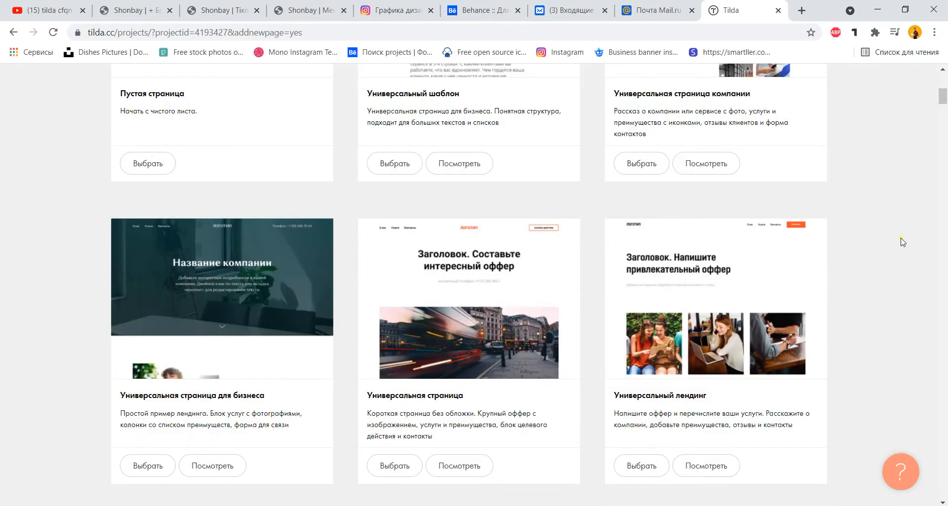
scroll(903, 242, up, 4)
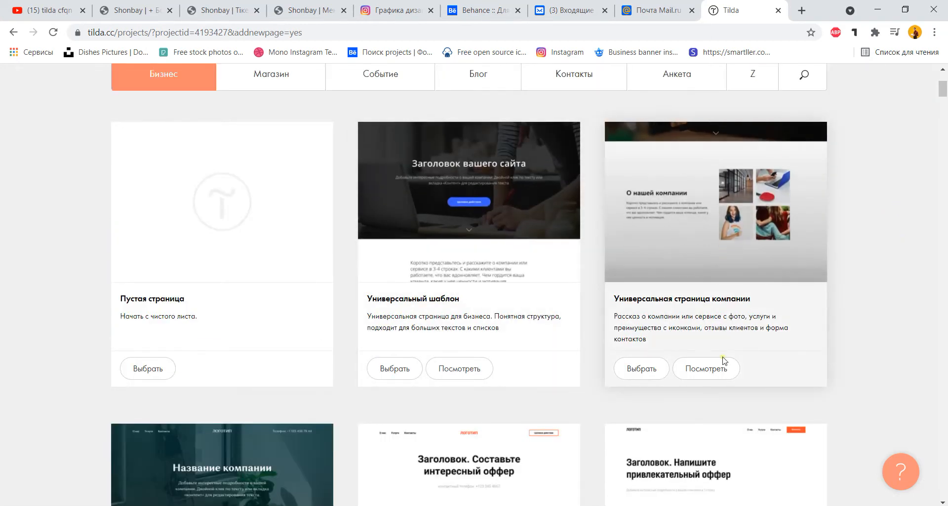
scroll(571, 351, down, 4)
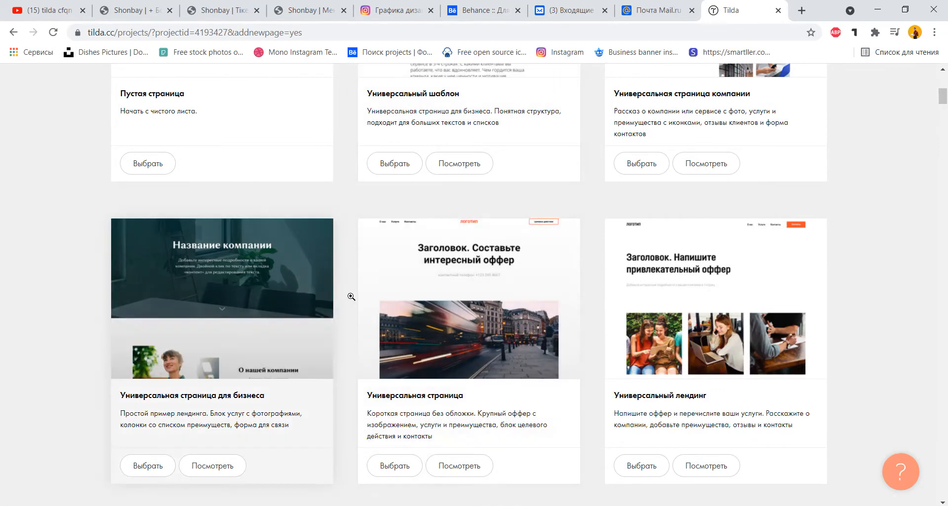
scroll(827, 339, down, 8)
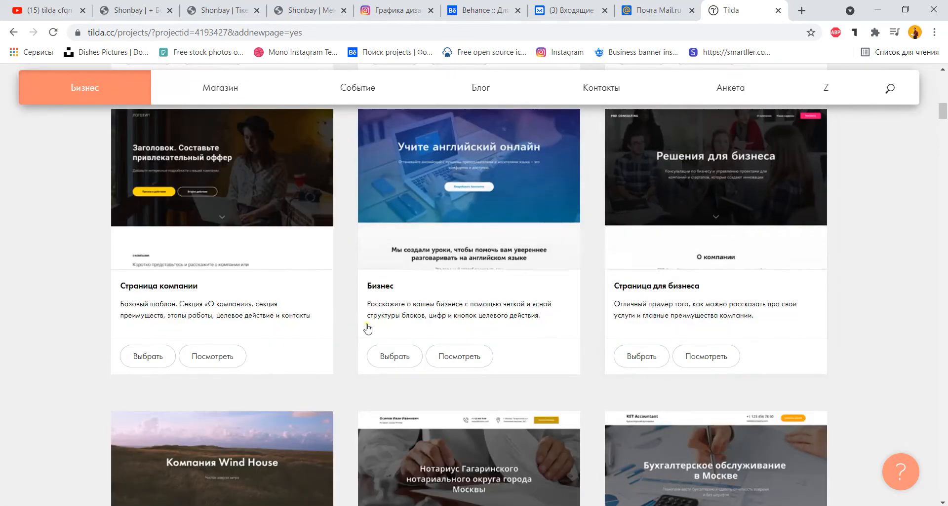
scroll(814, 365, down, 4)
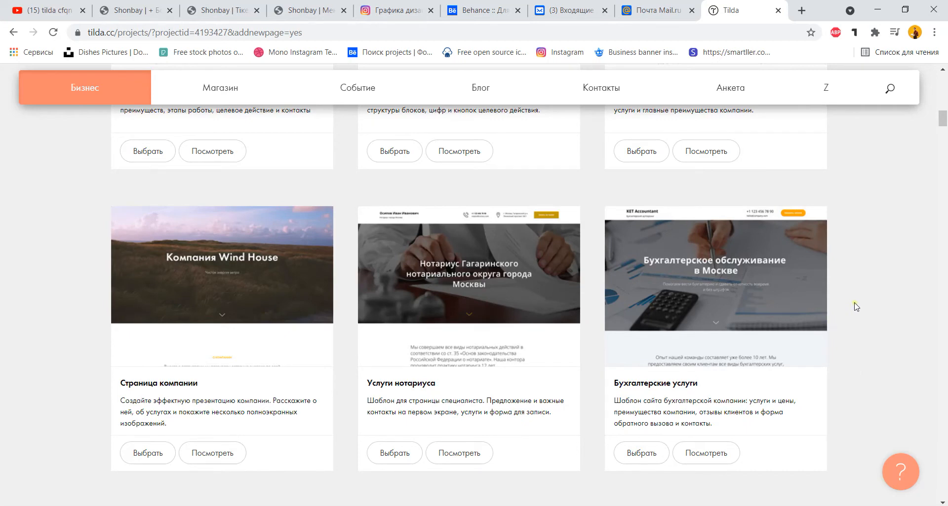
scroll(858, 296, down, 4)
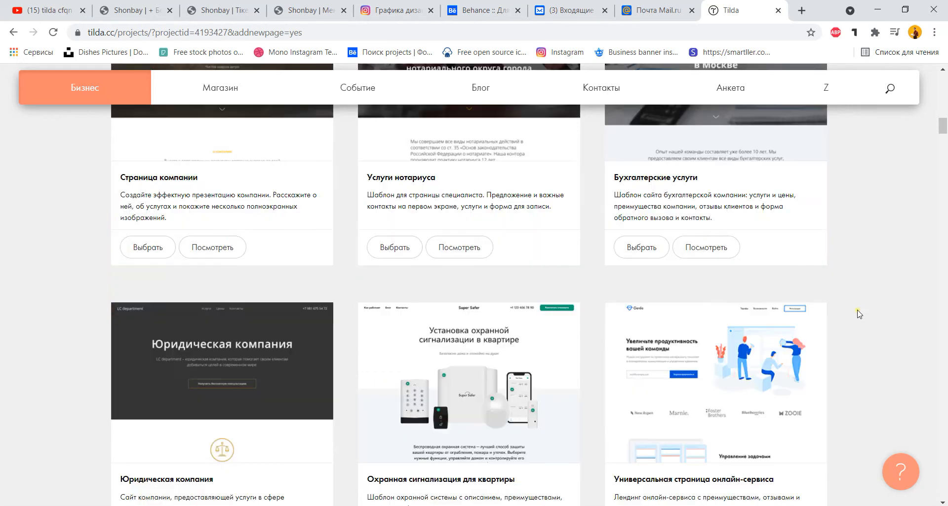
scroll(858, 314, down, 12)
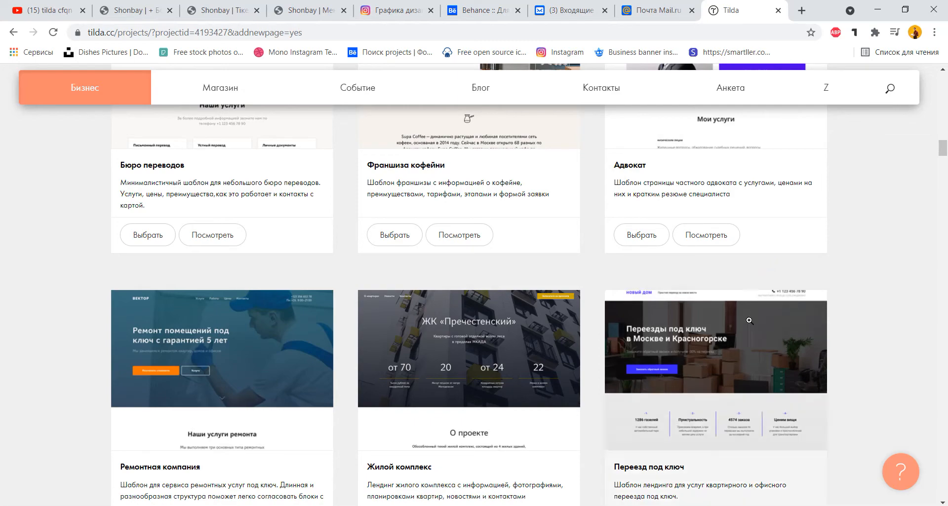
scroll(878, 321, down, 4)
scroll(887, 290, down, 16)
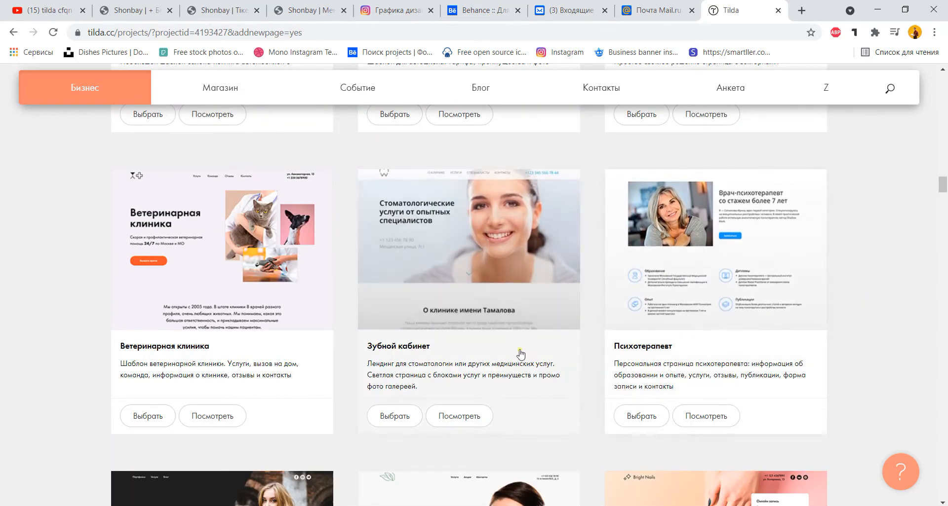
scroll(518, 321, up, 20)
scroll(606, 331, up, 15)
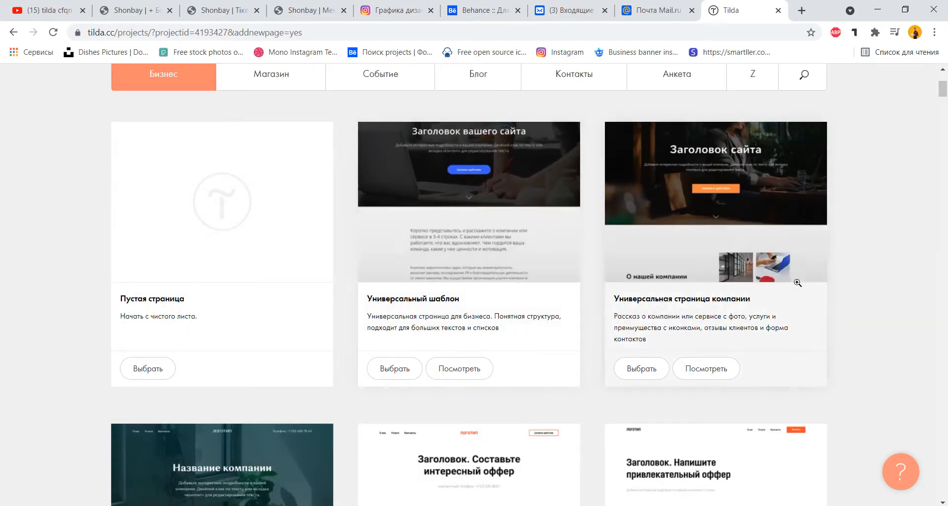
scroll(859, 391, down, 5)
scroll(432, 265, up, 5)
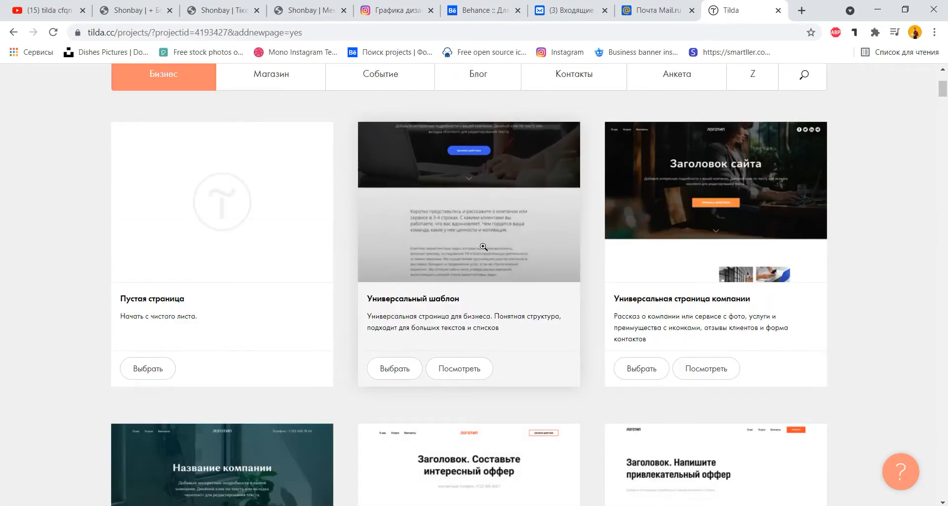
scroll(821, 289, down, 4)
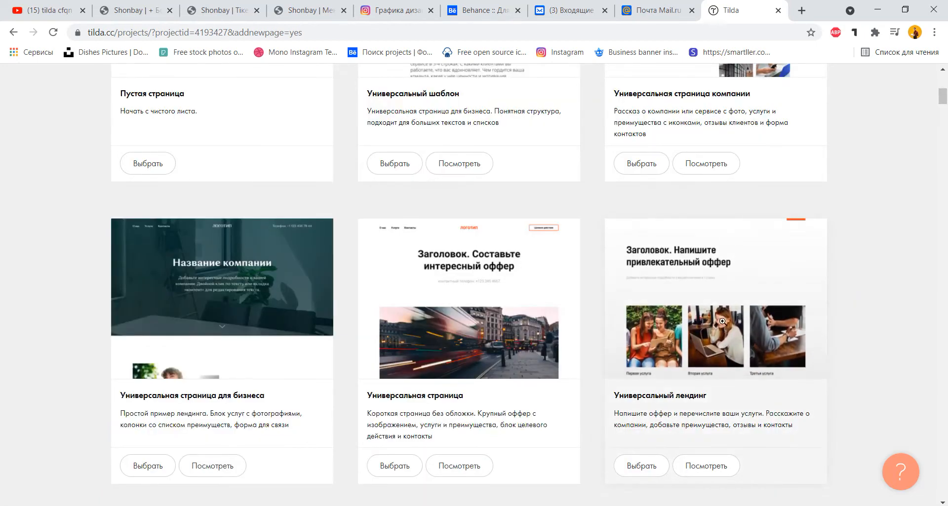
Preview the 'Универсальный лендинг' template, then go back to the gallery.
click(716, 316)
scroll(541, 343, down, 4)
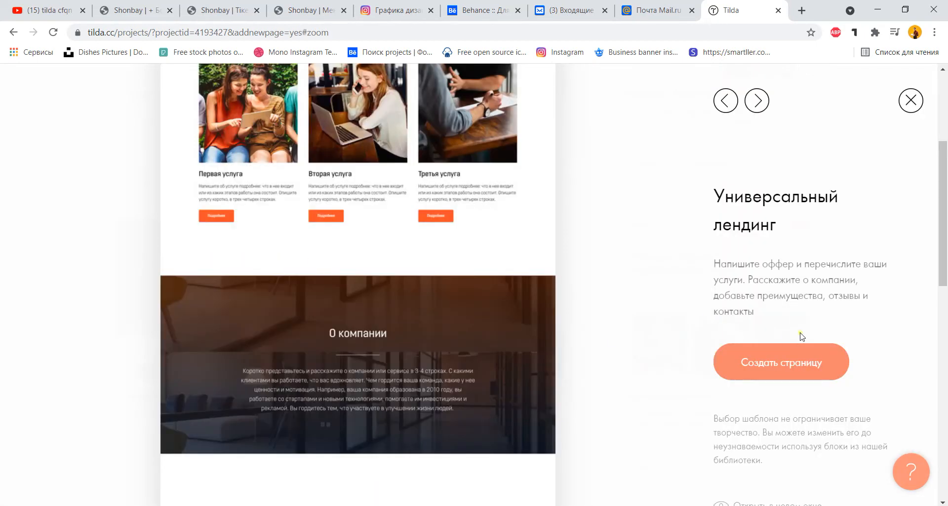
scroll(576, 285, down, 10)
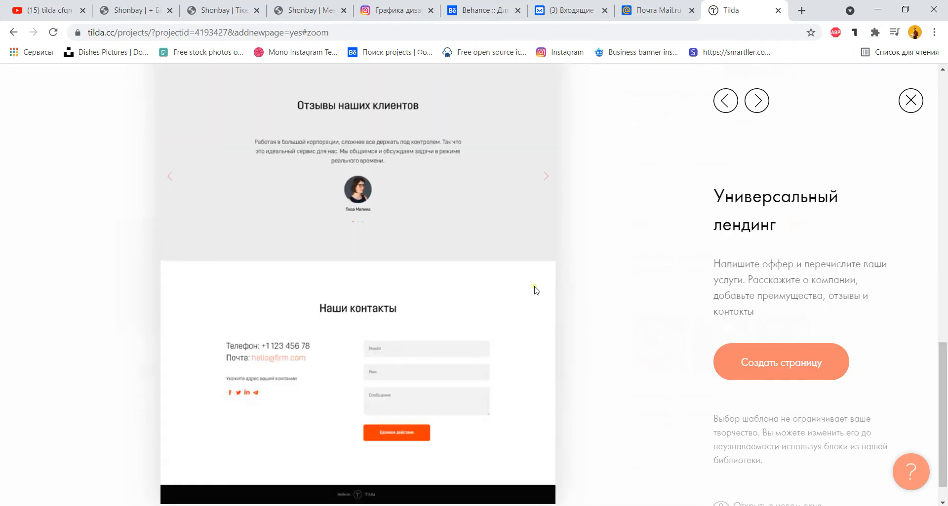
key(alt+Left)
scroll(681, 303, down, 10)
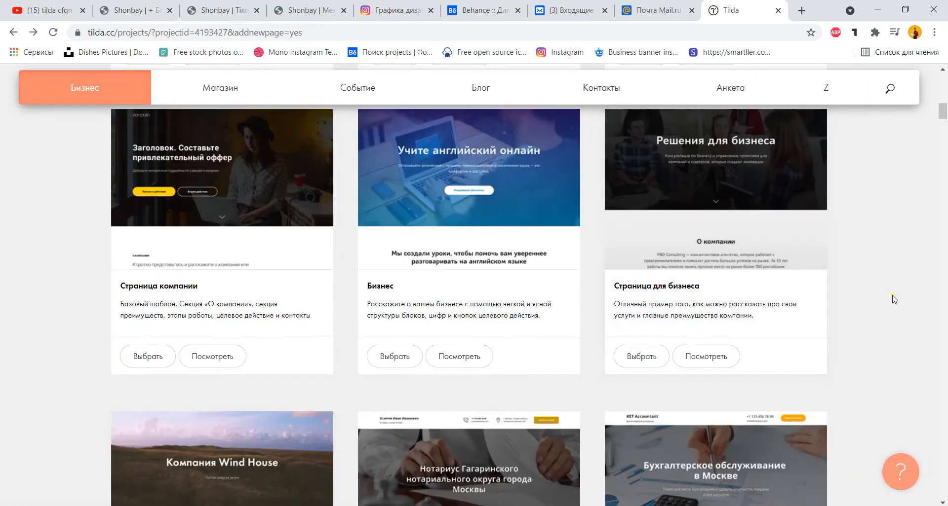
scroll(894, 299, down, 12)
scroll(894, 299, down, 15)
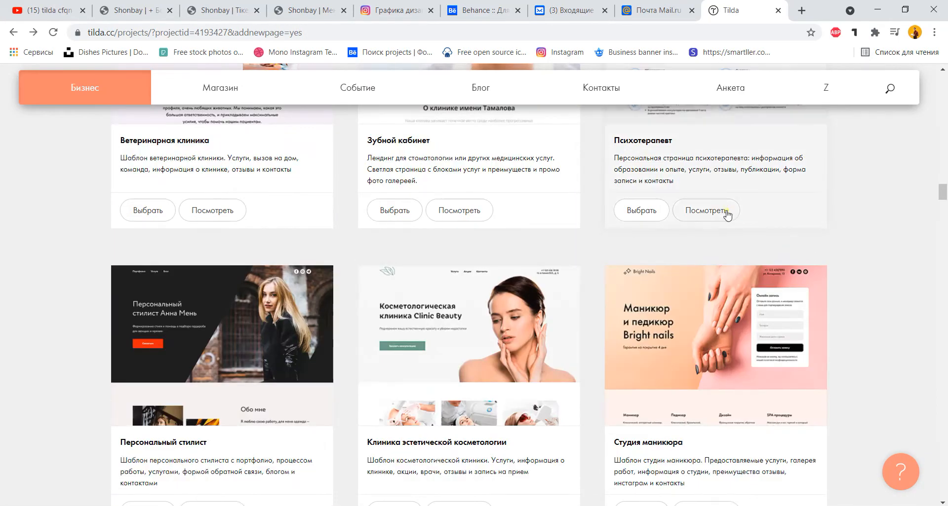
Preview the 'Психотерапевт' template down to its contacts and footer.
click(720, 212)
scroll(571, 255, down, 4)
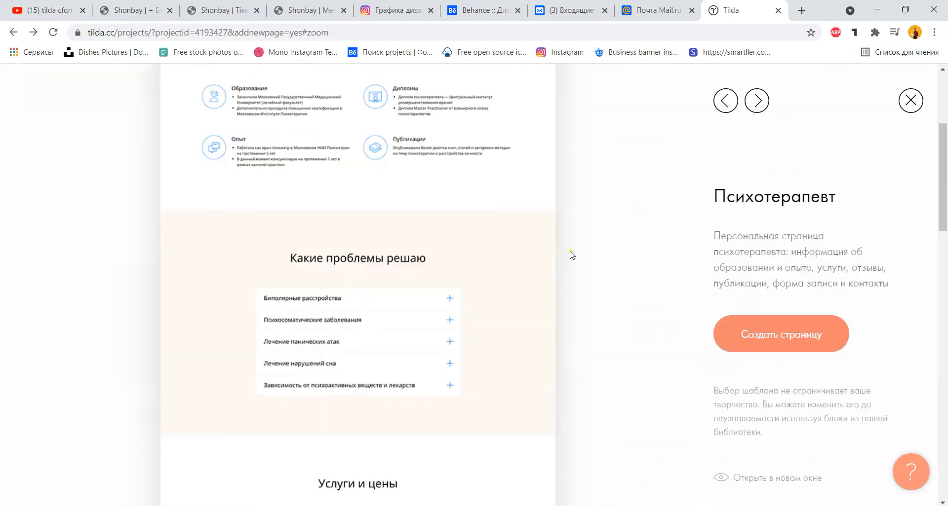
scroll(595, 255, down, 8)
scroll(595, 255, down, 11)
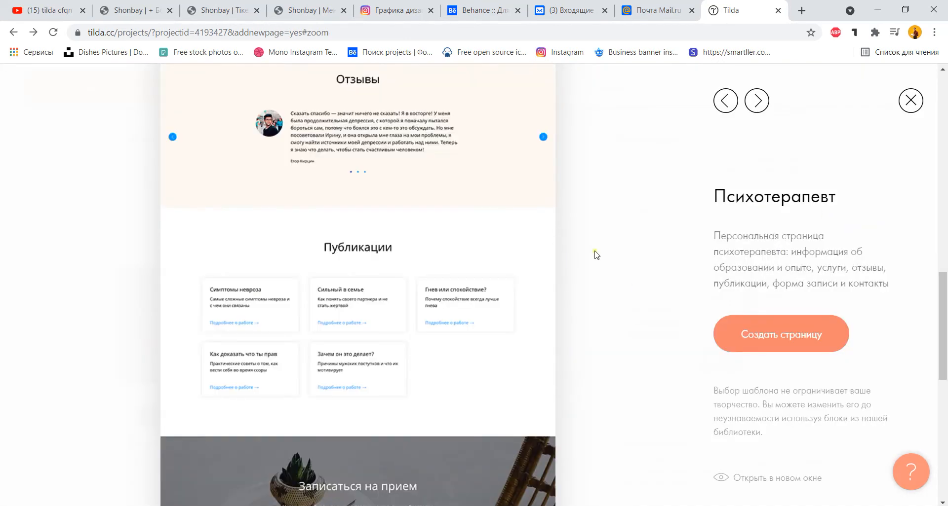
scroll(596, 255, down, 2)
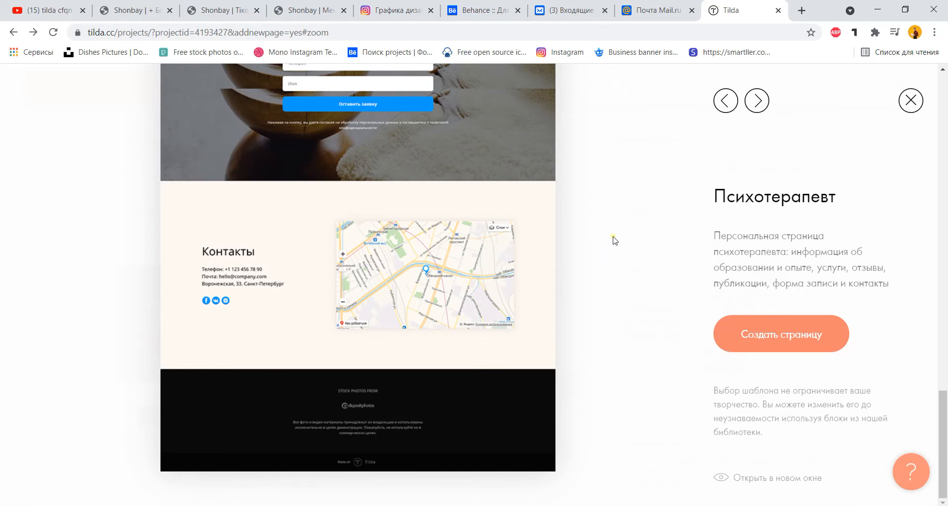
Return to the project page, start a new page and view the Магазин templates.
scroll(610, 223, up, 4)
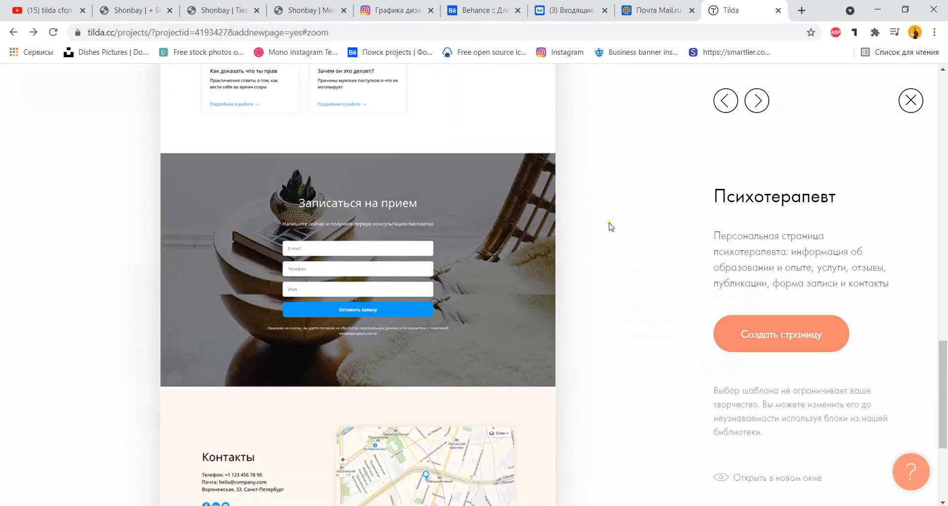
key(alt+Left)
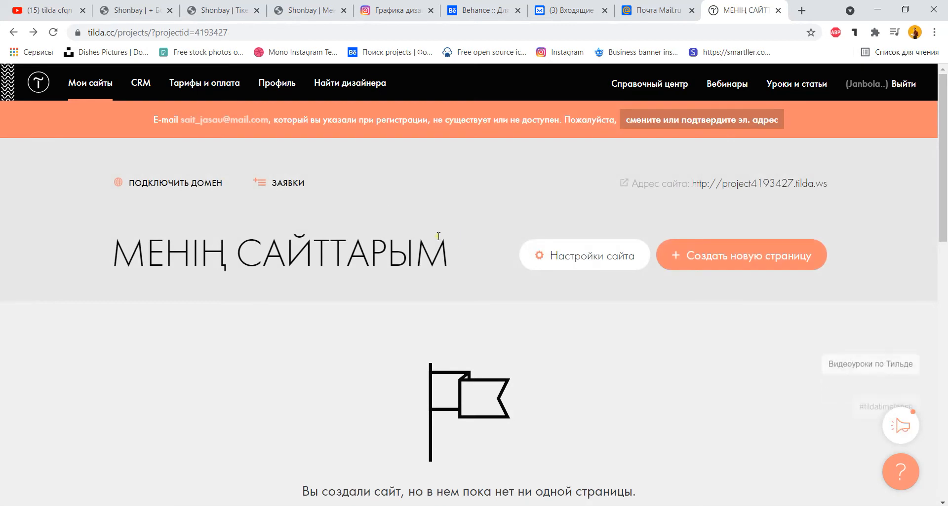
click(721, 267)
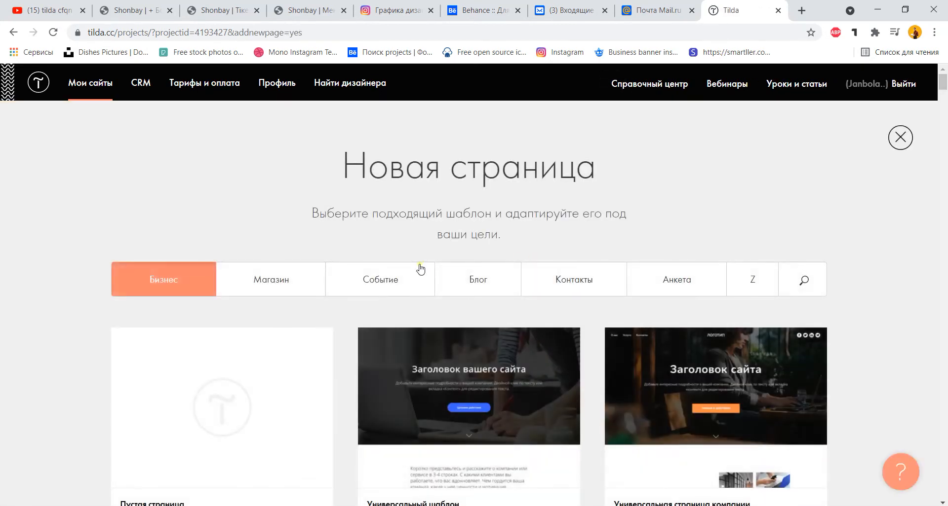
click(308, 281)
scroll(668, 214, down, 10)
scroll(789, 223, up, 10)
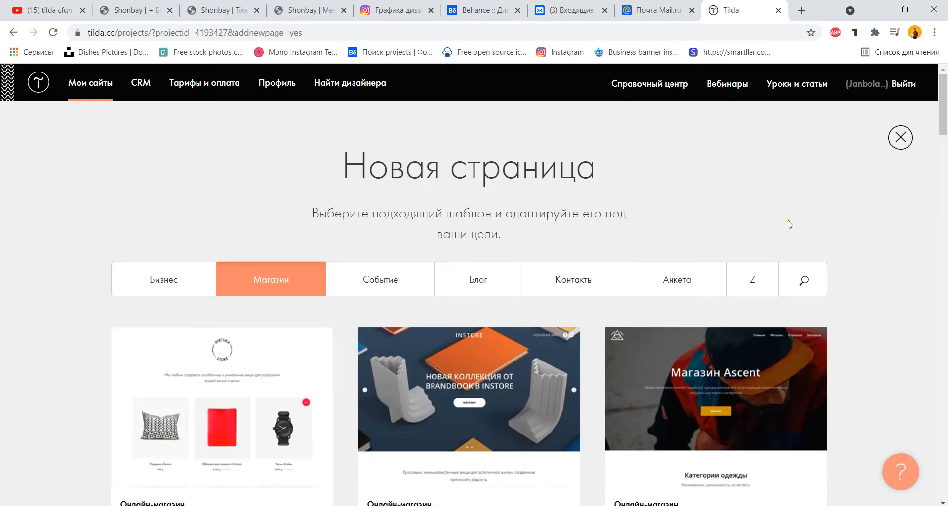
Browse the Событие, Блог, Контакты and Анкета templates, then return to Бизнес.
click(406, 289)
scroll(691, 247, down, 4)
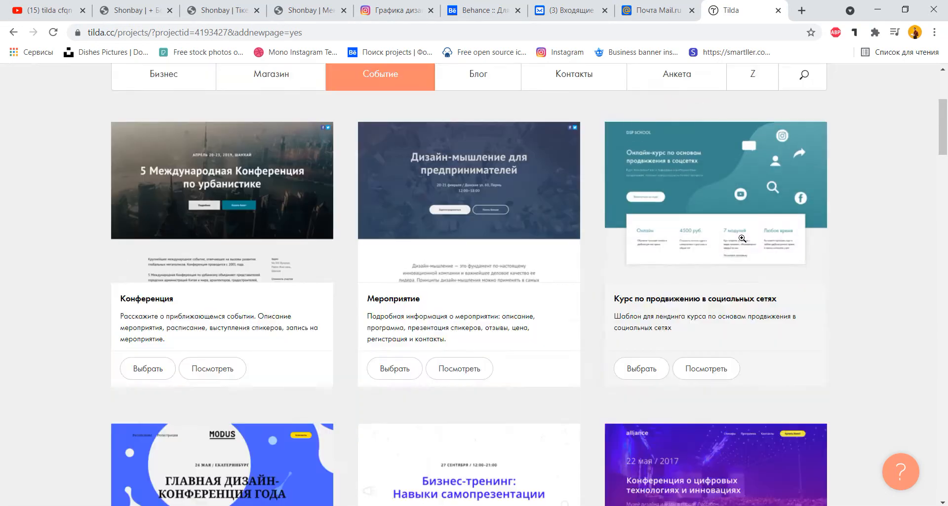
scroll(902, 224, up, 4)
click(491, 286)
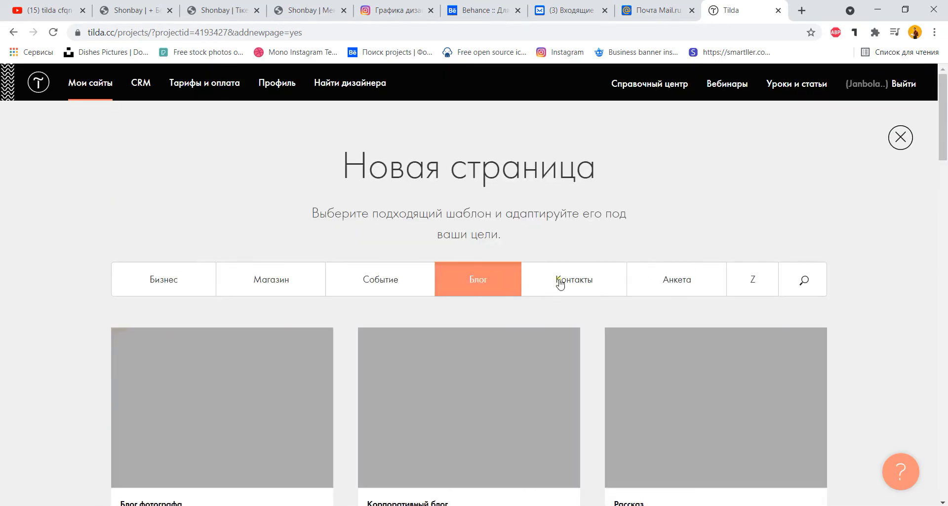
click(574, 286)
scroll(878, 260, down, 4)
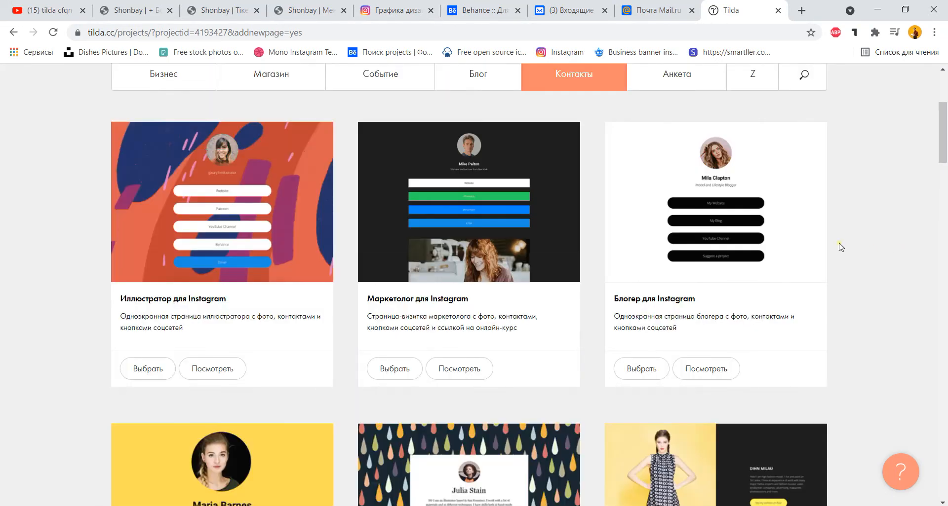
scroll(840, 247, down, 4)
scroll(840, 247, up, 8)
click(668, 272)
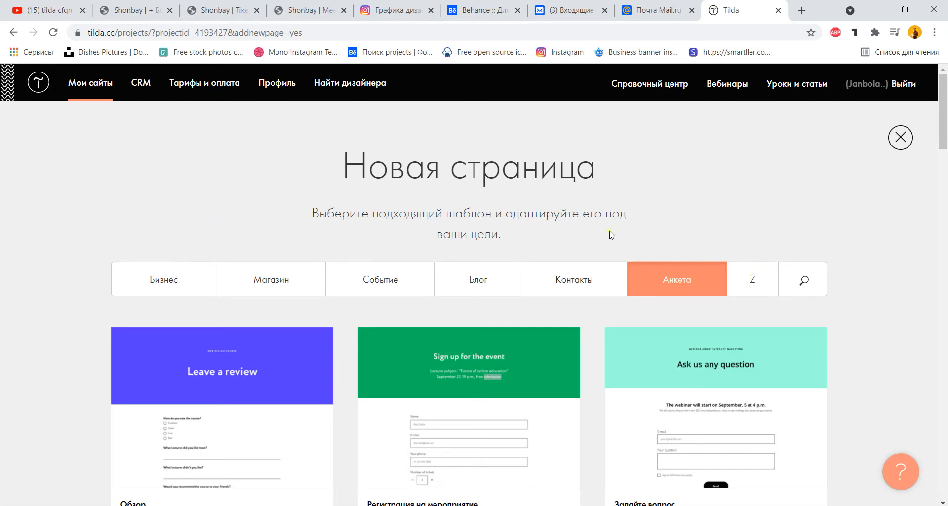
click(173, 279)
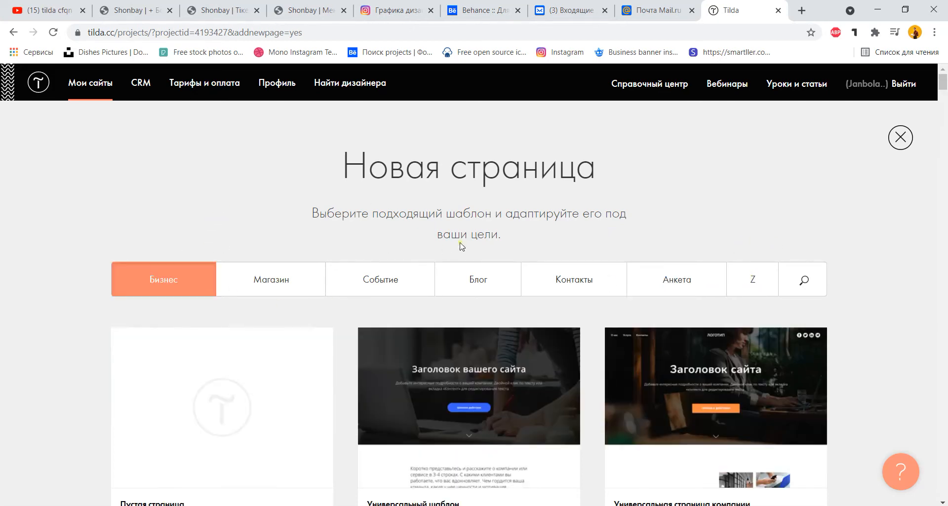
scroll(430, 245, down, 4)
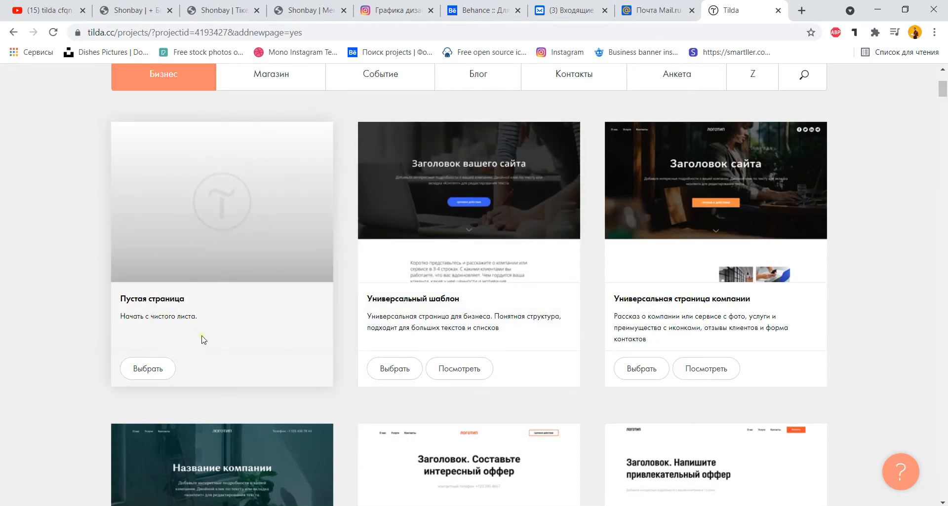
Create a 'Пустая страница' page and browse the Обложка, О проекте, Заголовок and Текстовый блок blocks.
click(155, 373)
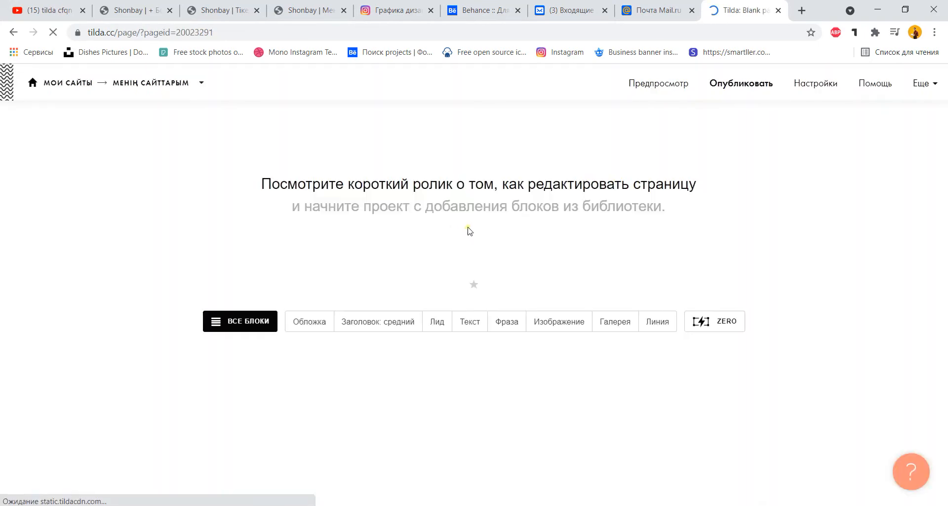
click(224, 325)
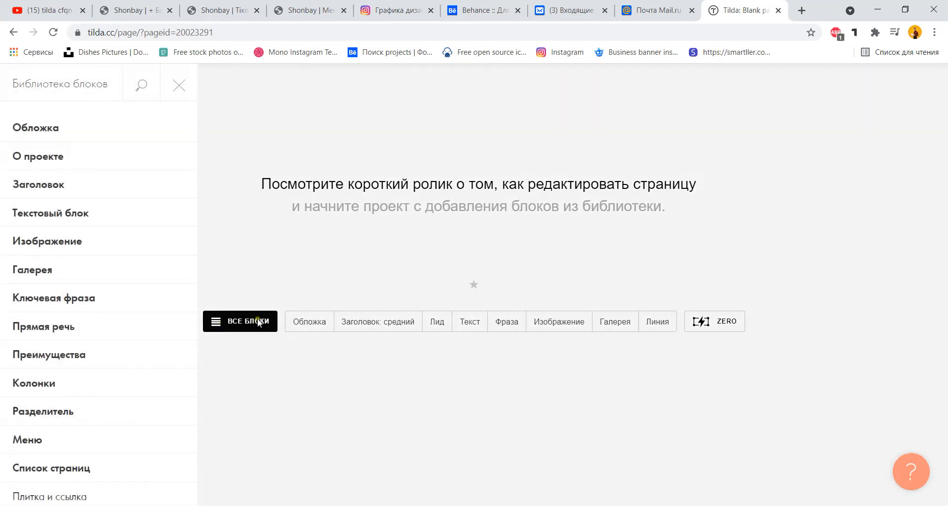
click(109, 130)
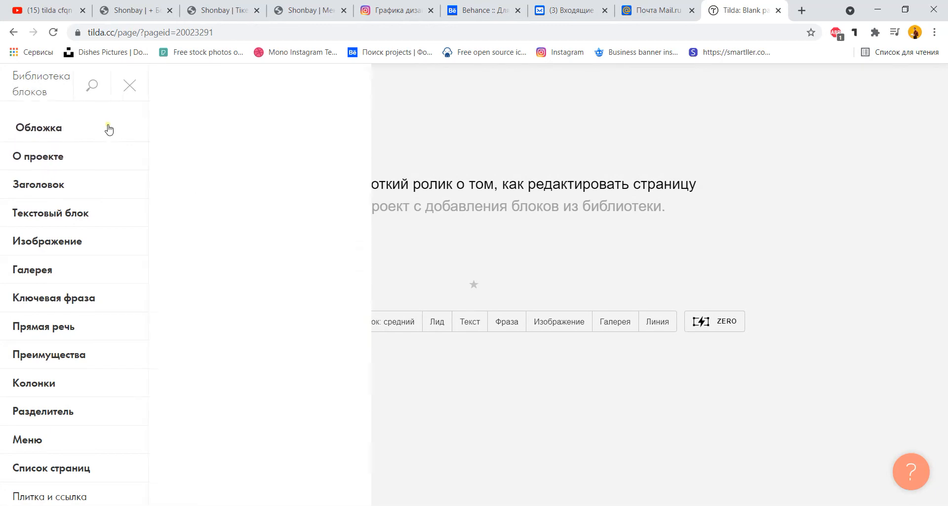
click(104, 158)
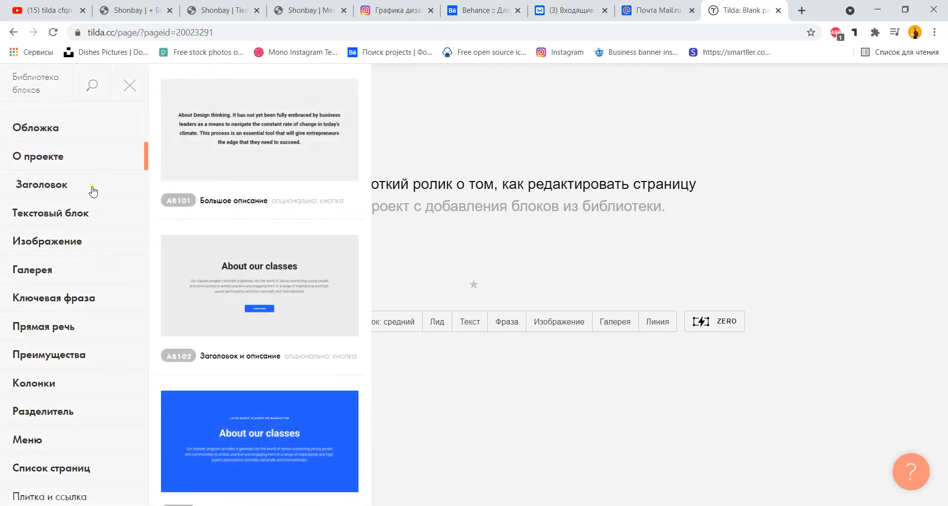
click(85, 185)
click(99, 217)
Browse the image, gallery, Плитка и ссылка and Список страниц blocks, ending on Подвал footers.
click(94, 241)
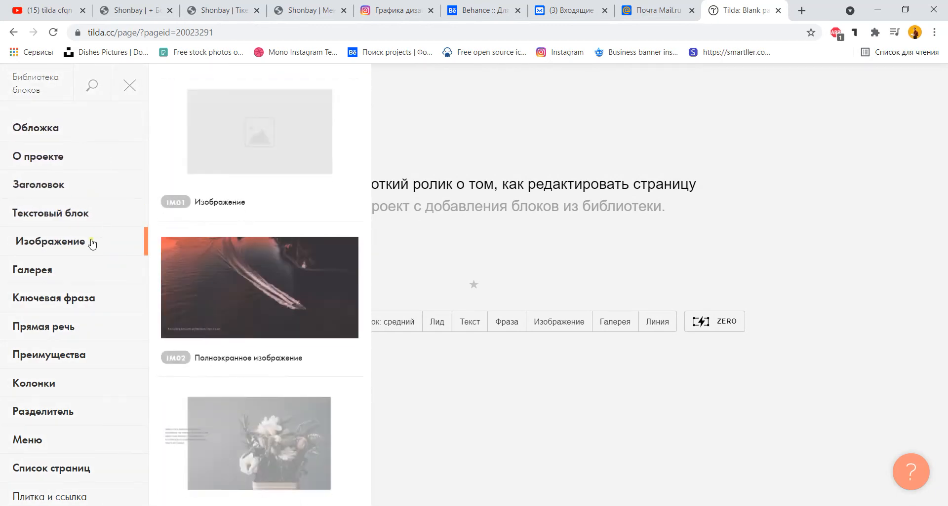
click(89, 268)
scroll(195, 256, down, 4)
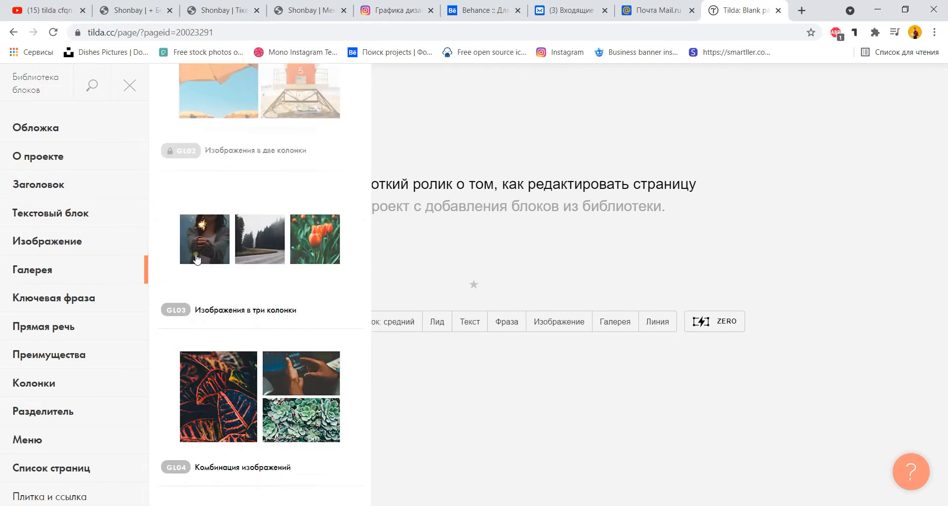
scroll(223, 261, down, 4)
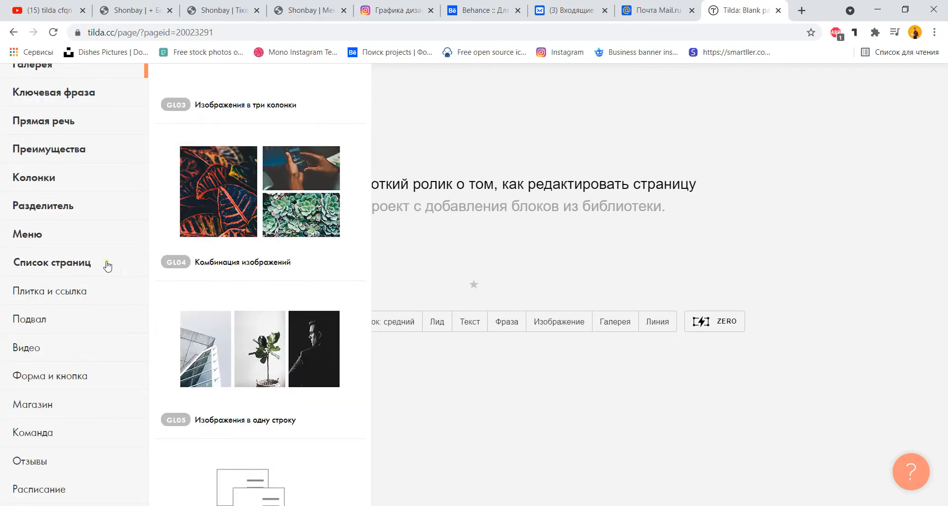
click(104, 288)
click(131, 260)
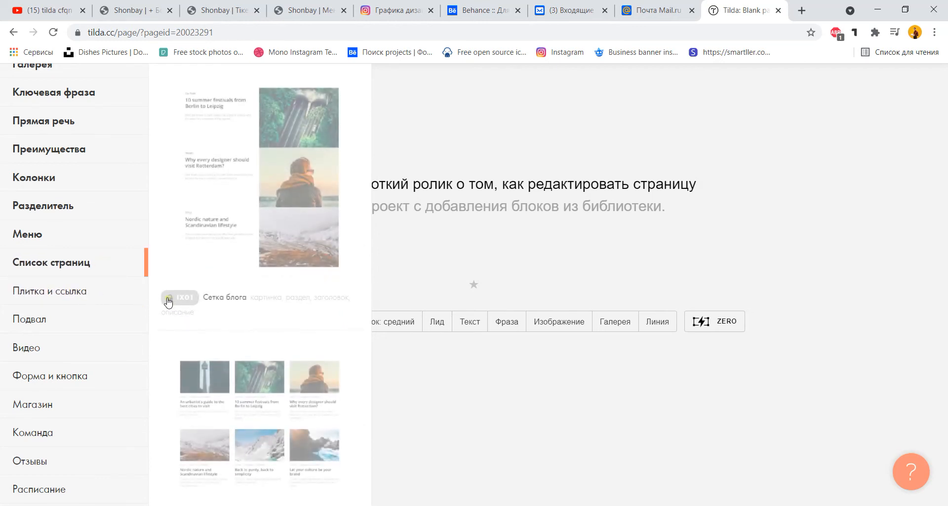
click(101, 295)
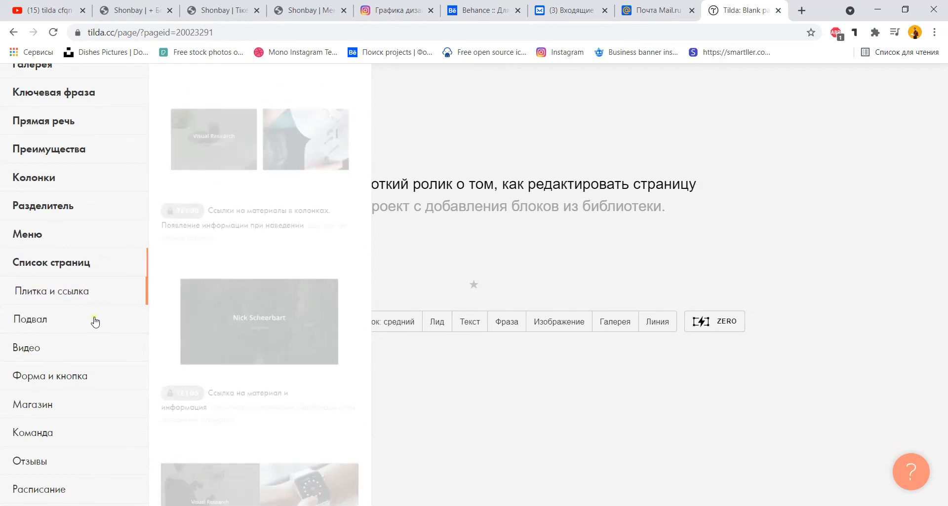
click(79, 322)
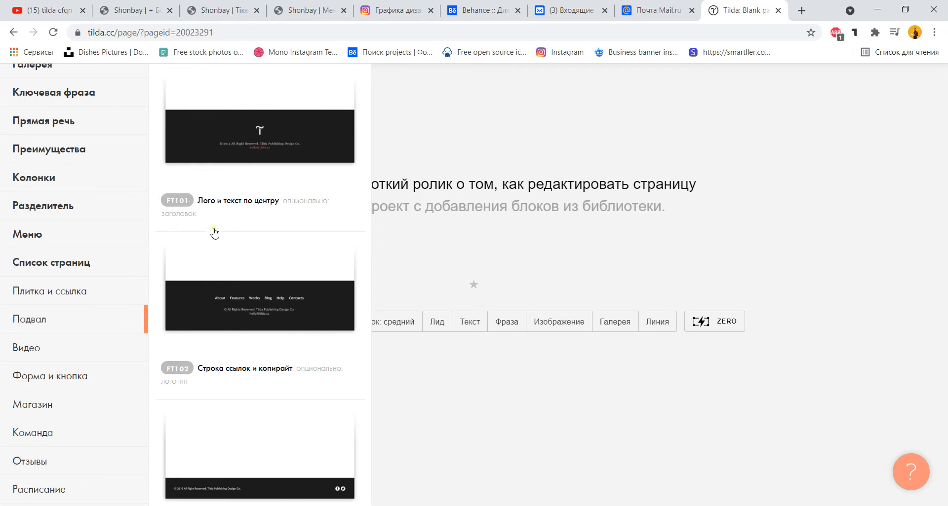
Browse the Магазин, Команда, Контакты, Этапы and Отзывы blocks, then try adding the TS101N slider.
click(89, 401)
click(79, 434)
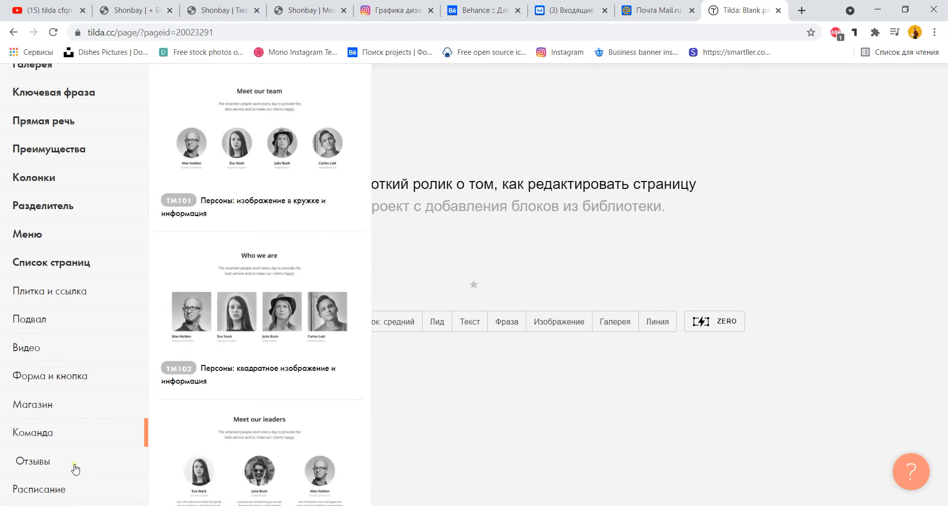
scroll(99, 395, down, 4)
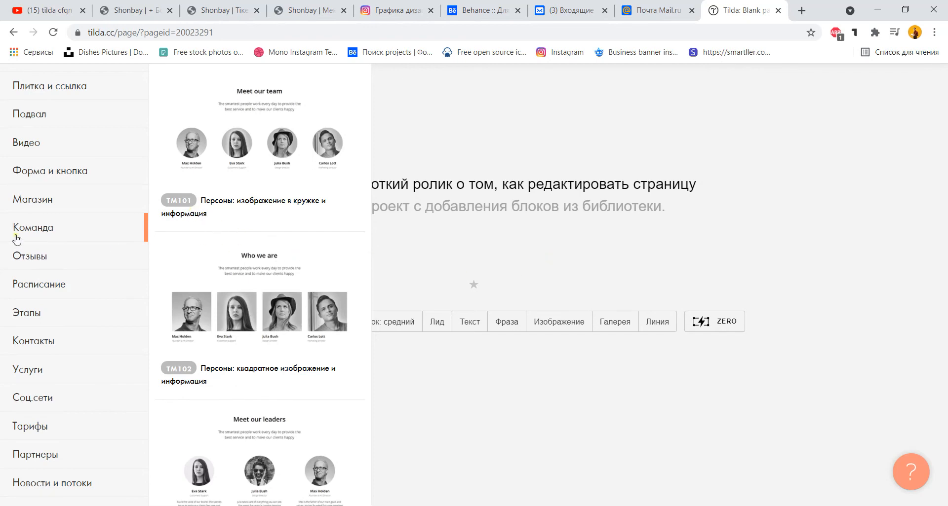
click(43, 342)
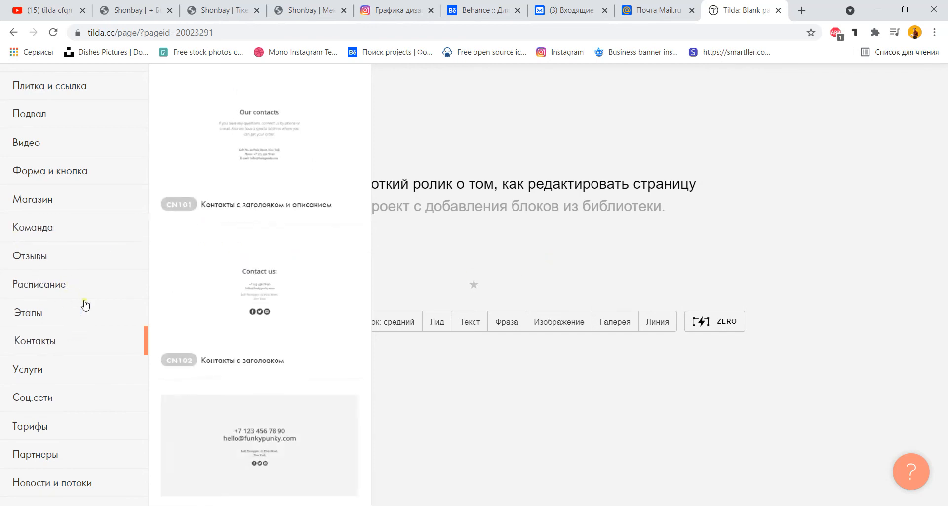
click(46, 313)
click(84, 259)
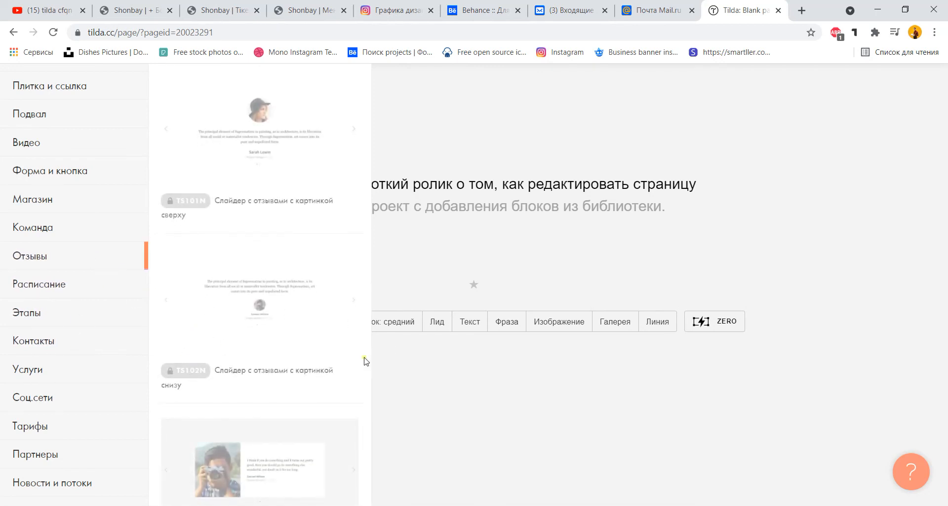
click(180, 204)
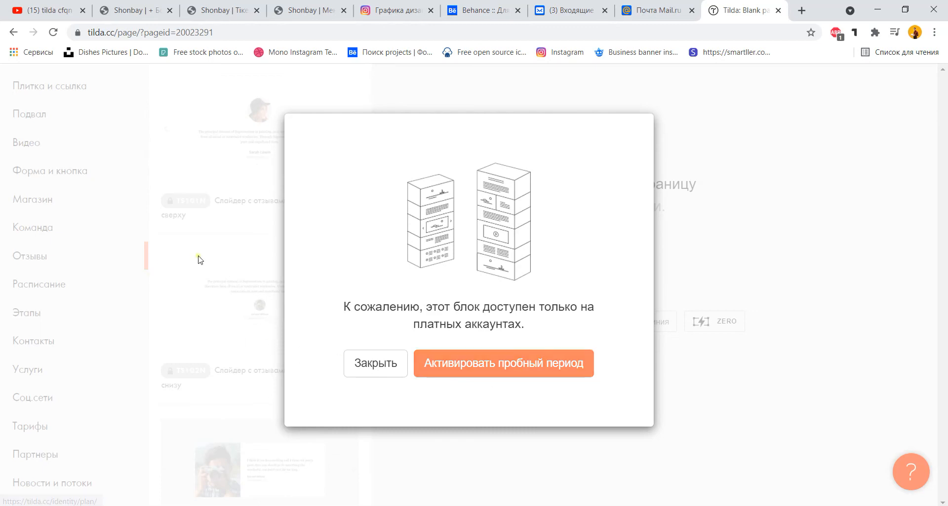
Dismiss the paid-only notice, retry TS101N and open the free Tilda Personal trial offer.
click(679, 278)
click(187, 202)
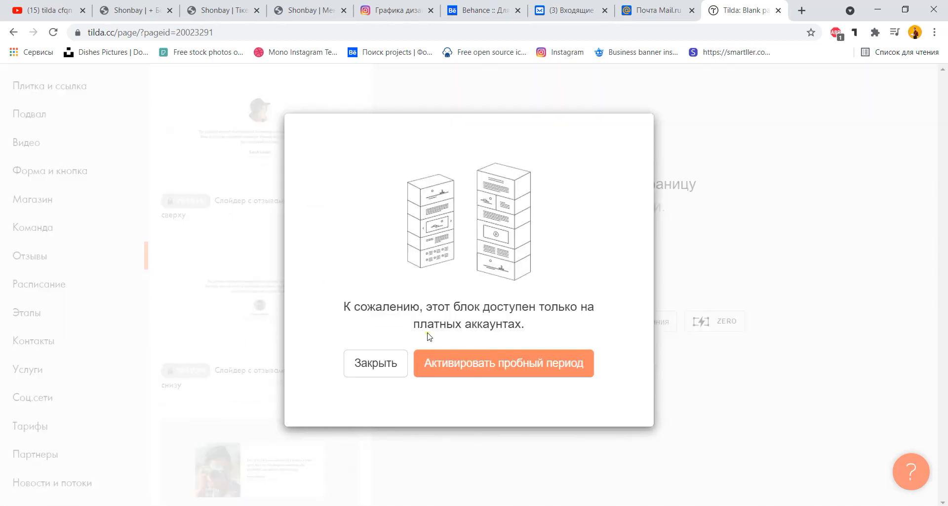
click(483, 373)
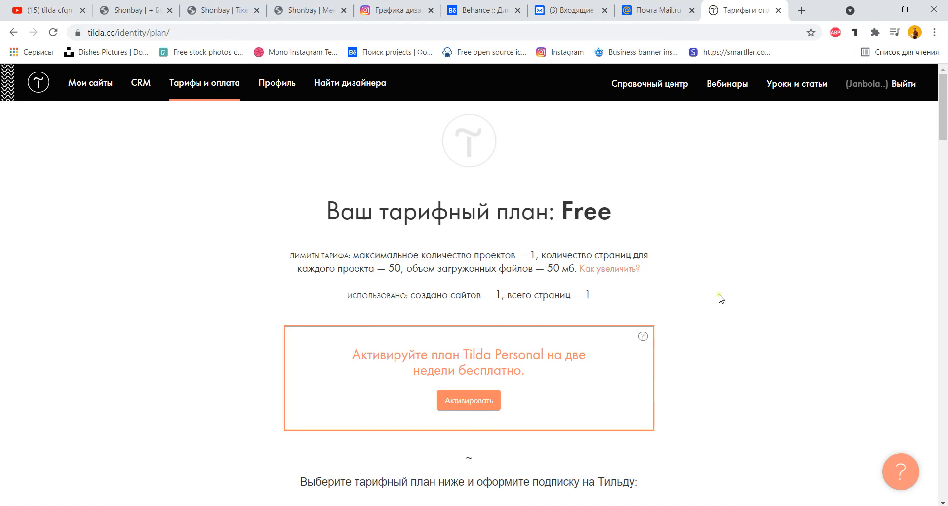
scroll(719, 298, down, 4)
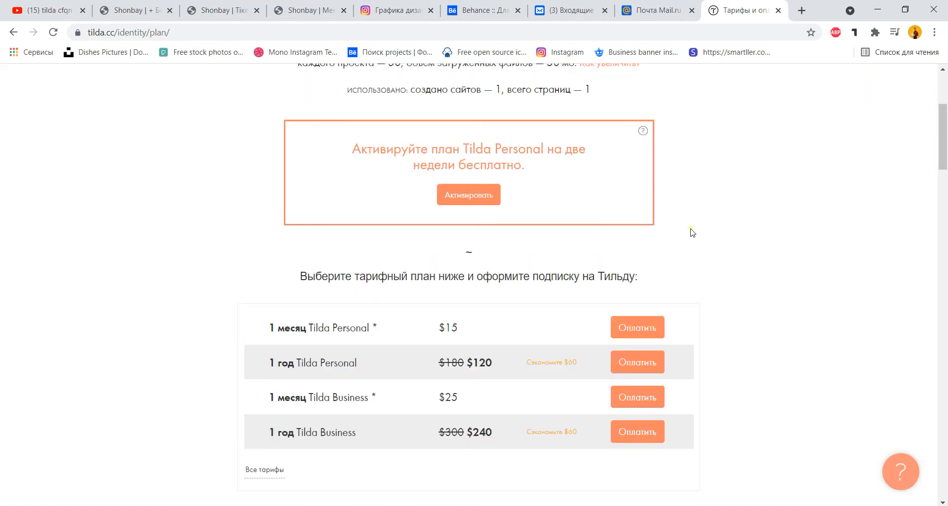
scroll(686, 234, up, 4)
scroll(691, 331, down, 4)
scroll(580, 260, up, 4)
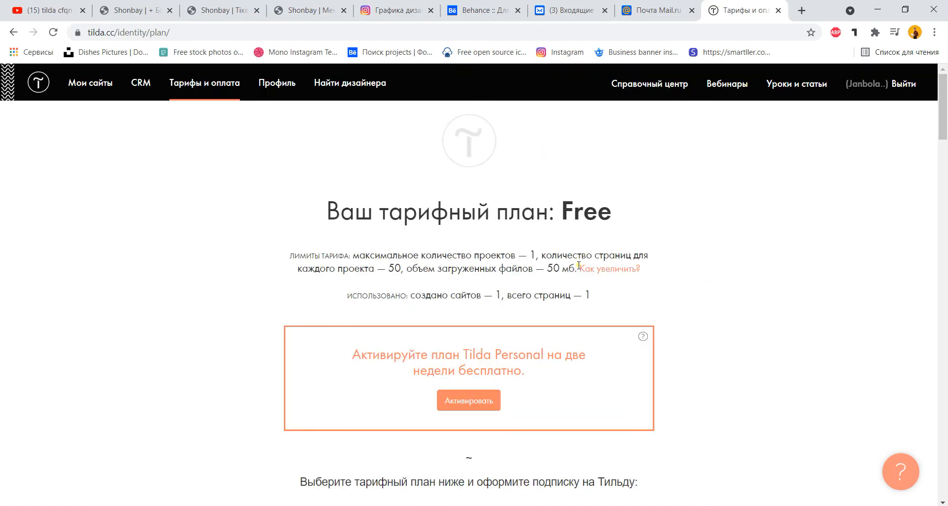
Activate the two-week Tilda Personal trial and check the paid-until date 20.06.2021.
click(483, 410)
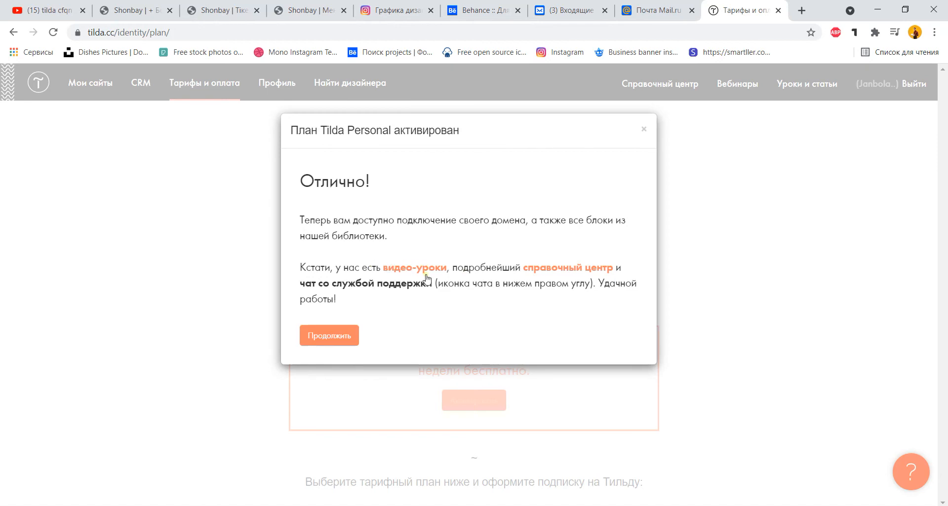
click(340, 339)
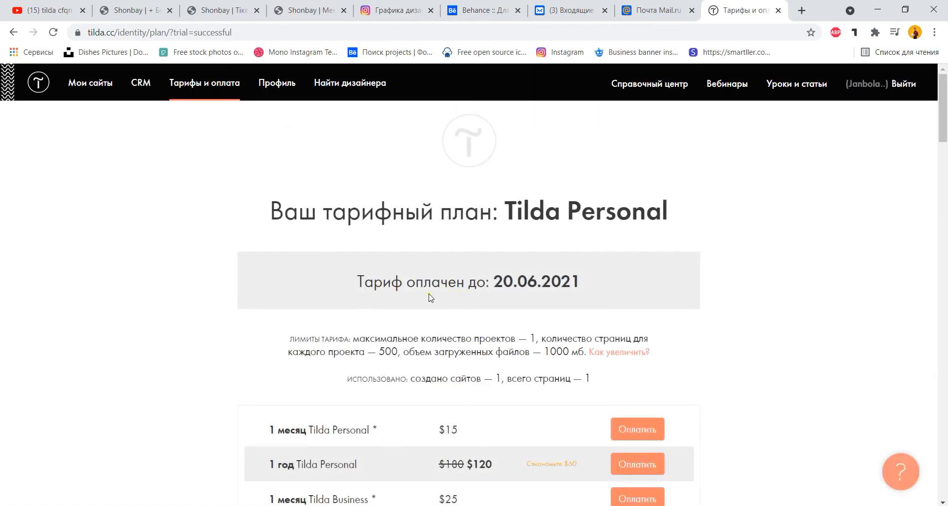
drag(494, 281, 513, 280)
drag(581, 281, 493, 280)
click(599, 280)
Return to Мои сайты to see the МЕНІҢ САЙТТАРЫМ site listed.
click(93, 83)
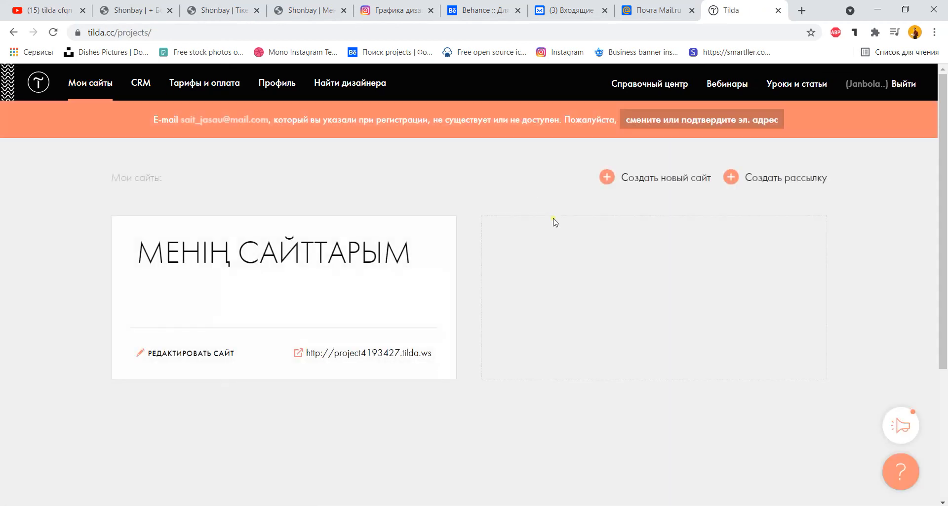